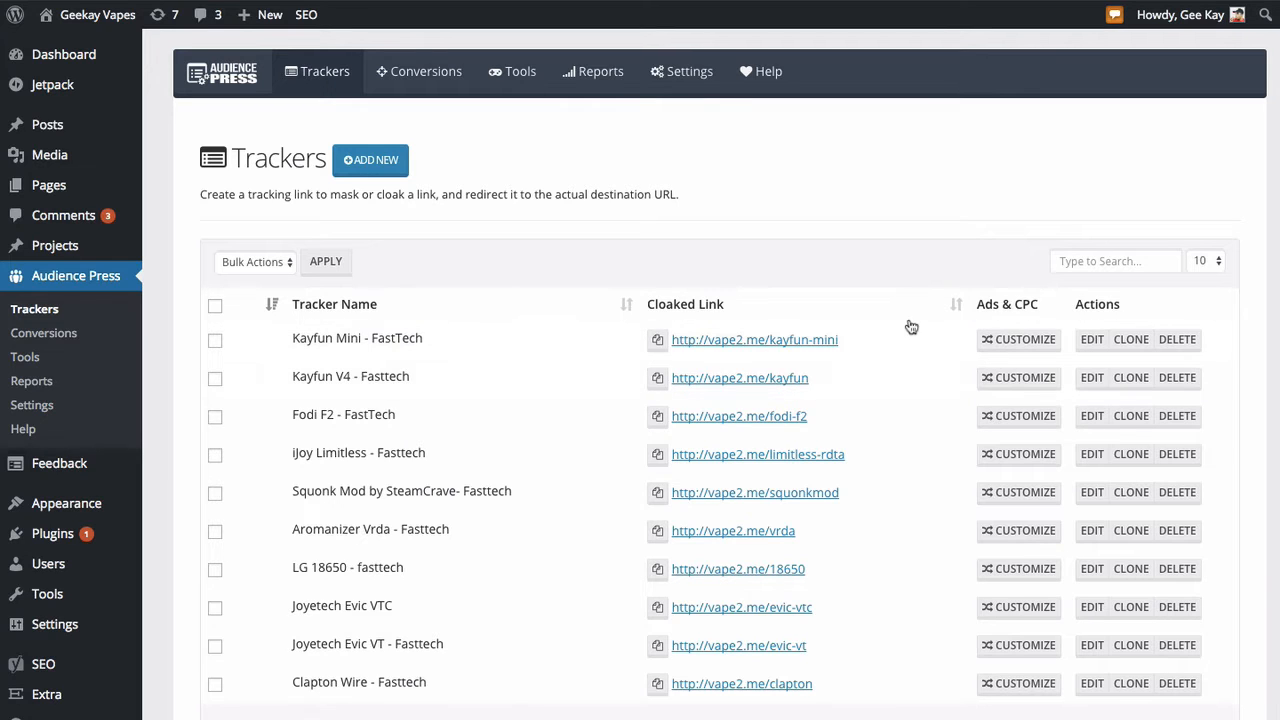
Step: Open custom tracking for the Kayfun Mini tracker and set the source to facebook
click(1015, 350)
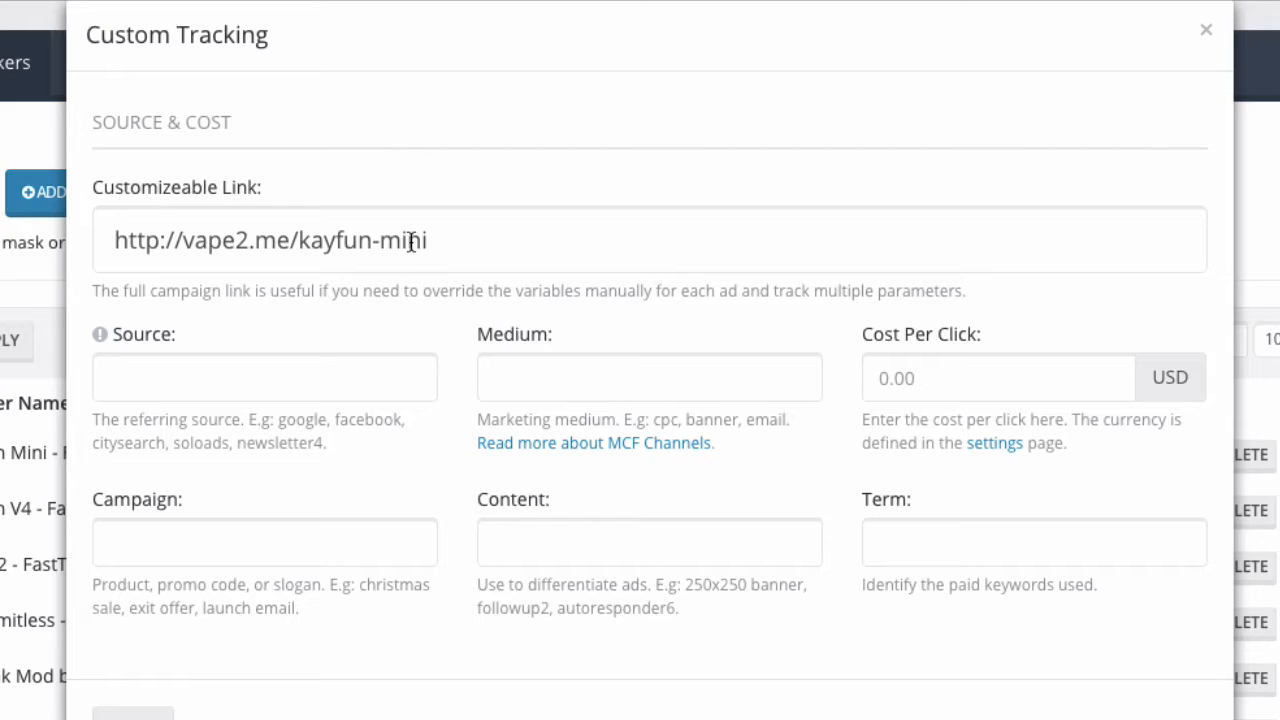
click(366, 368)
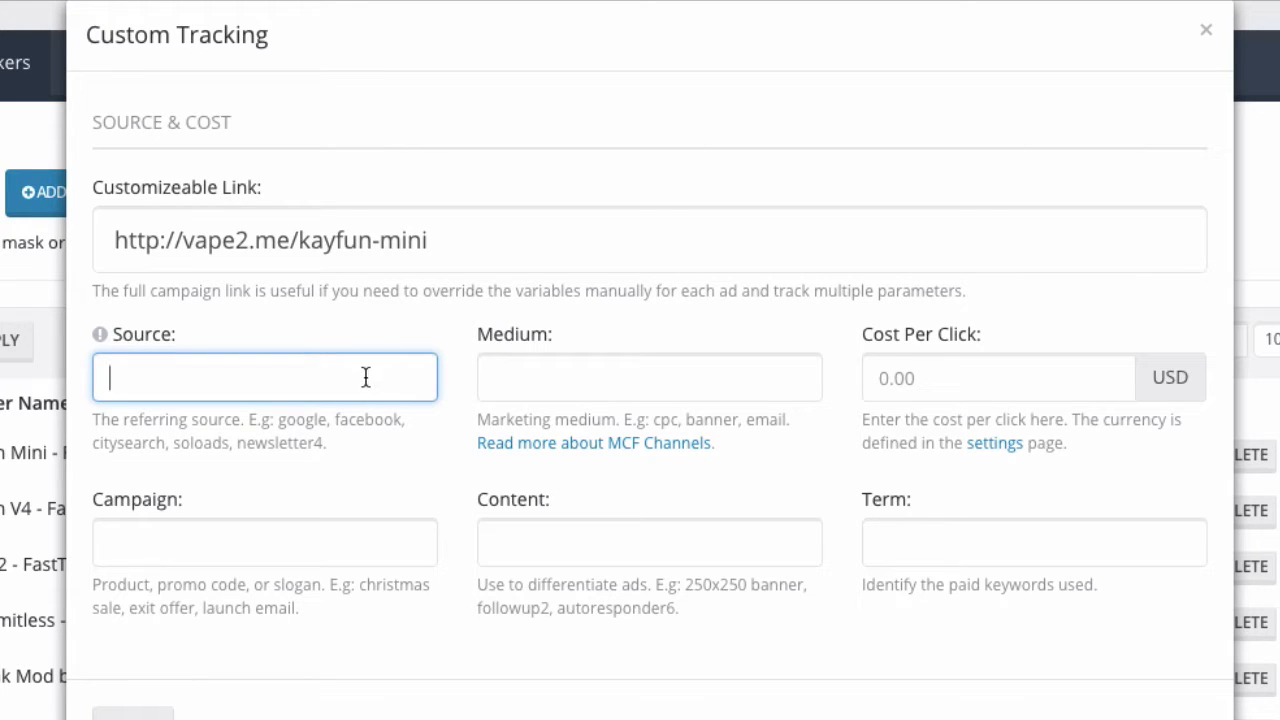
text(fa)
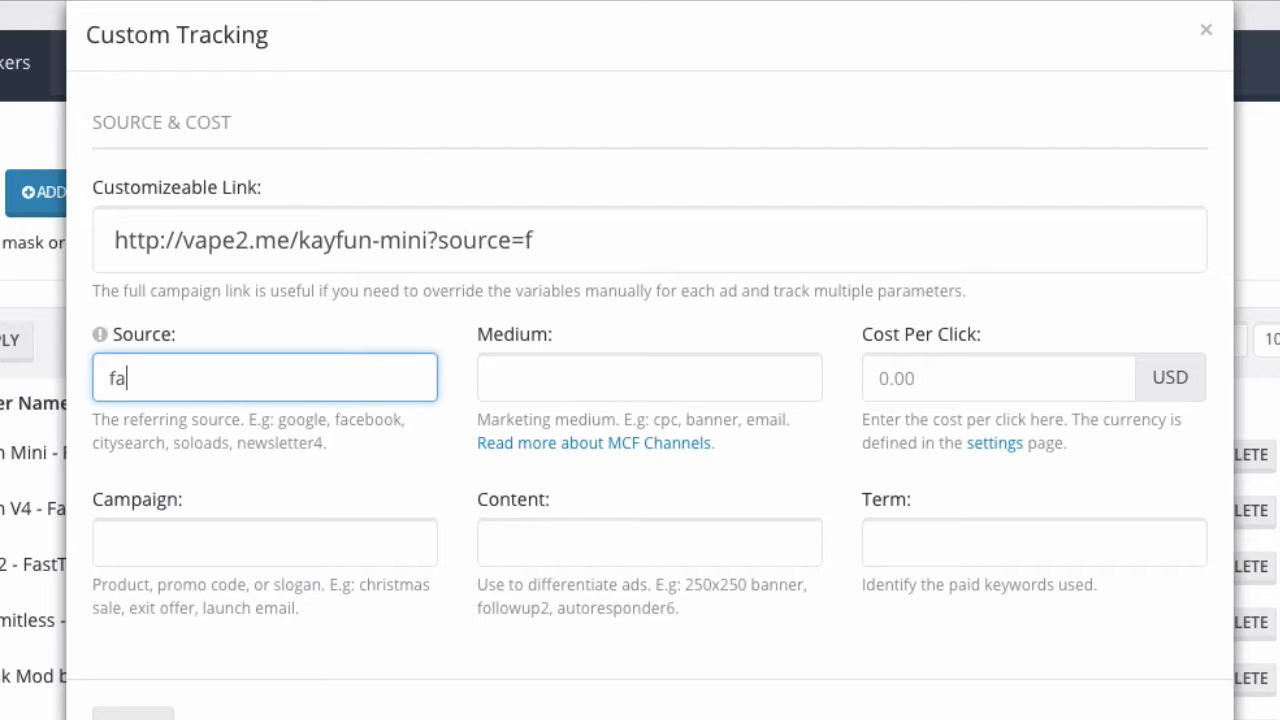
text(cebook)
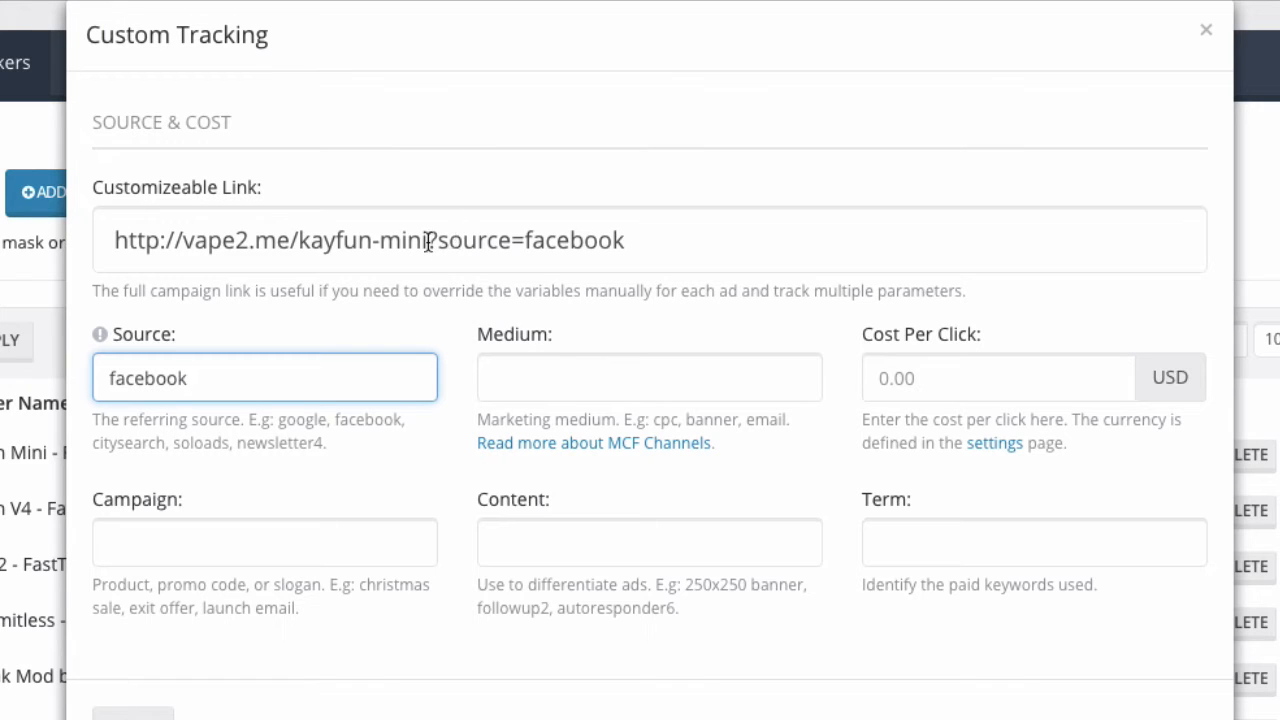
Step: Set the cost per click to 0.30 USD and the medium to cpc
drag(428, 242, 641, 253)
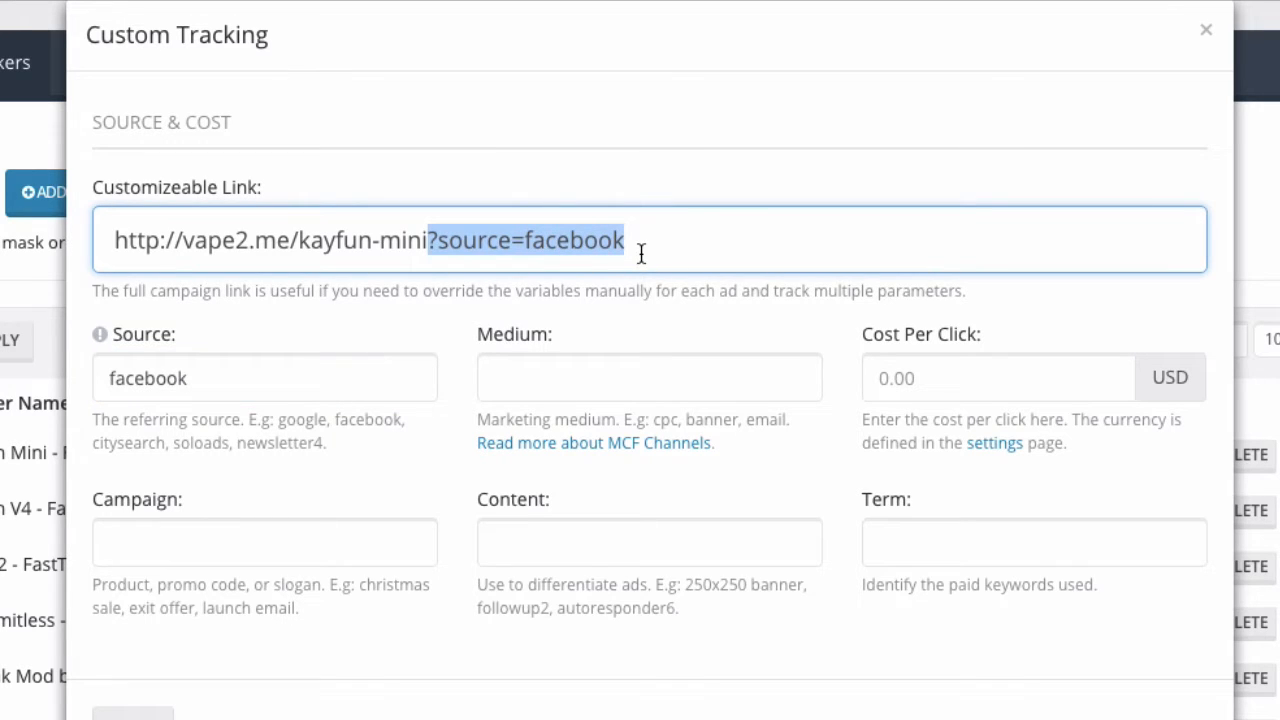
click(885, 370)
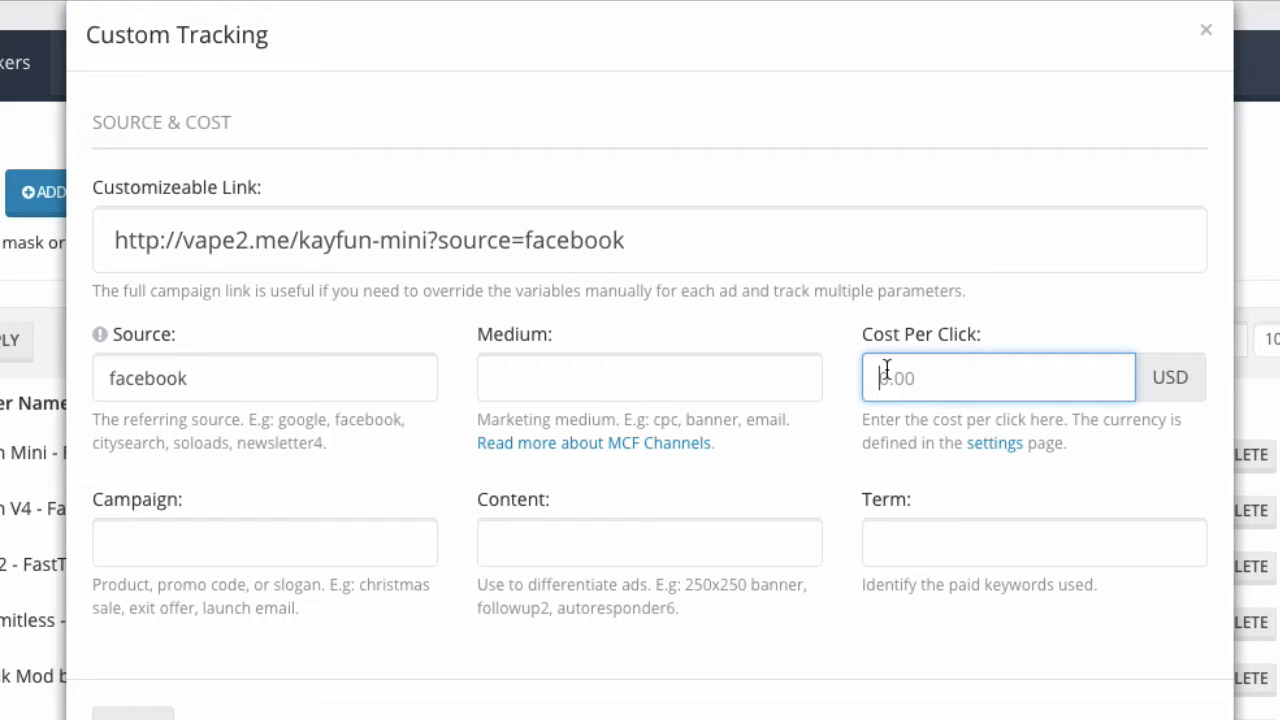
text(0.)
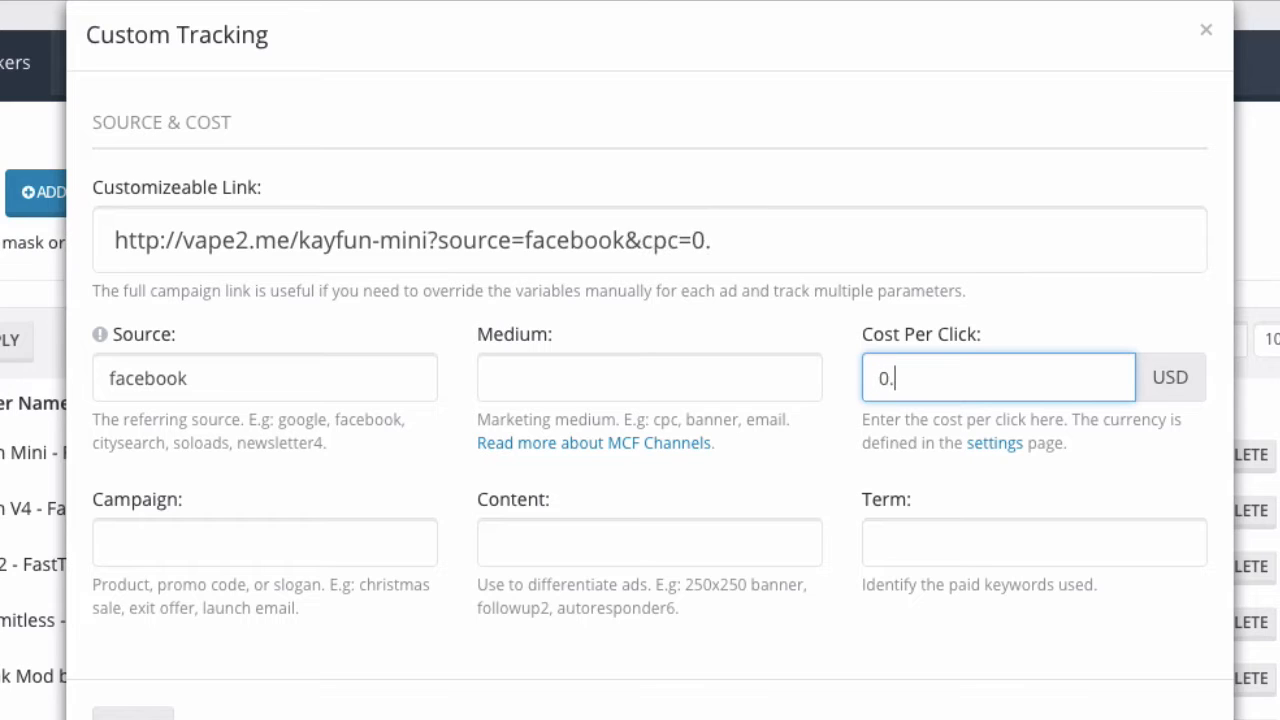
text(30)
click(578, 372)
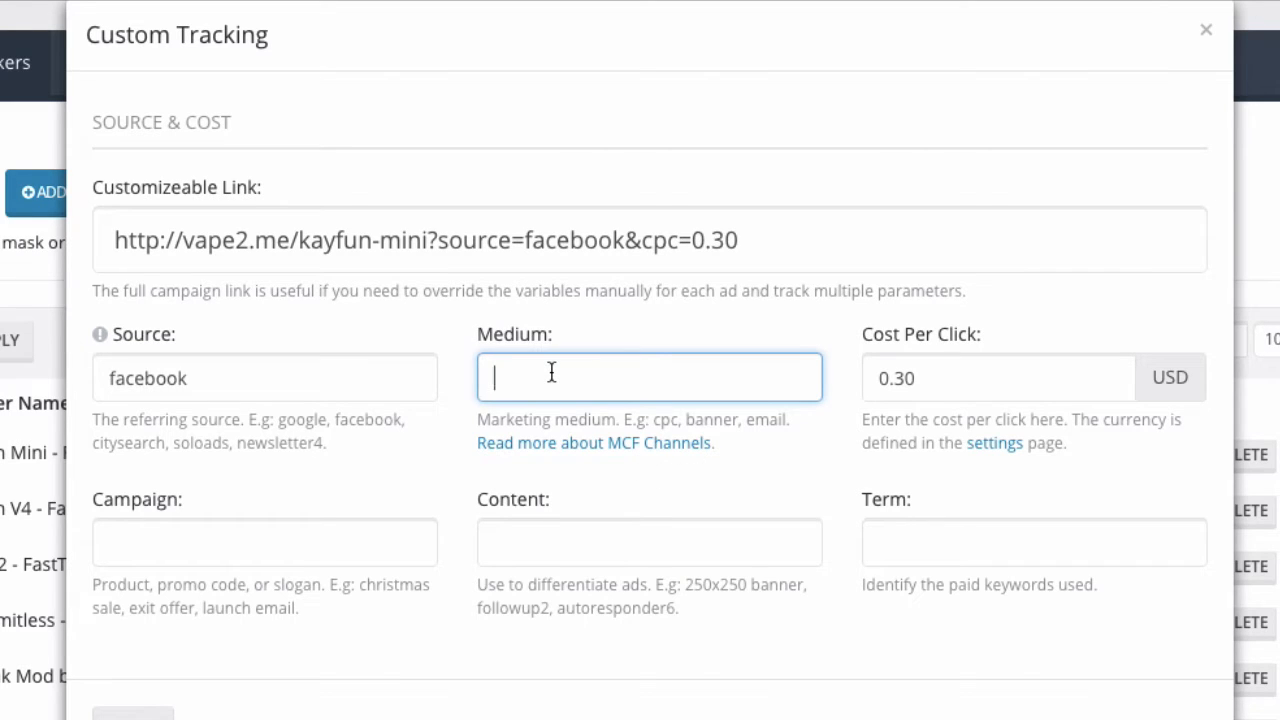
text(cpc)
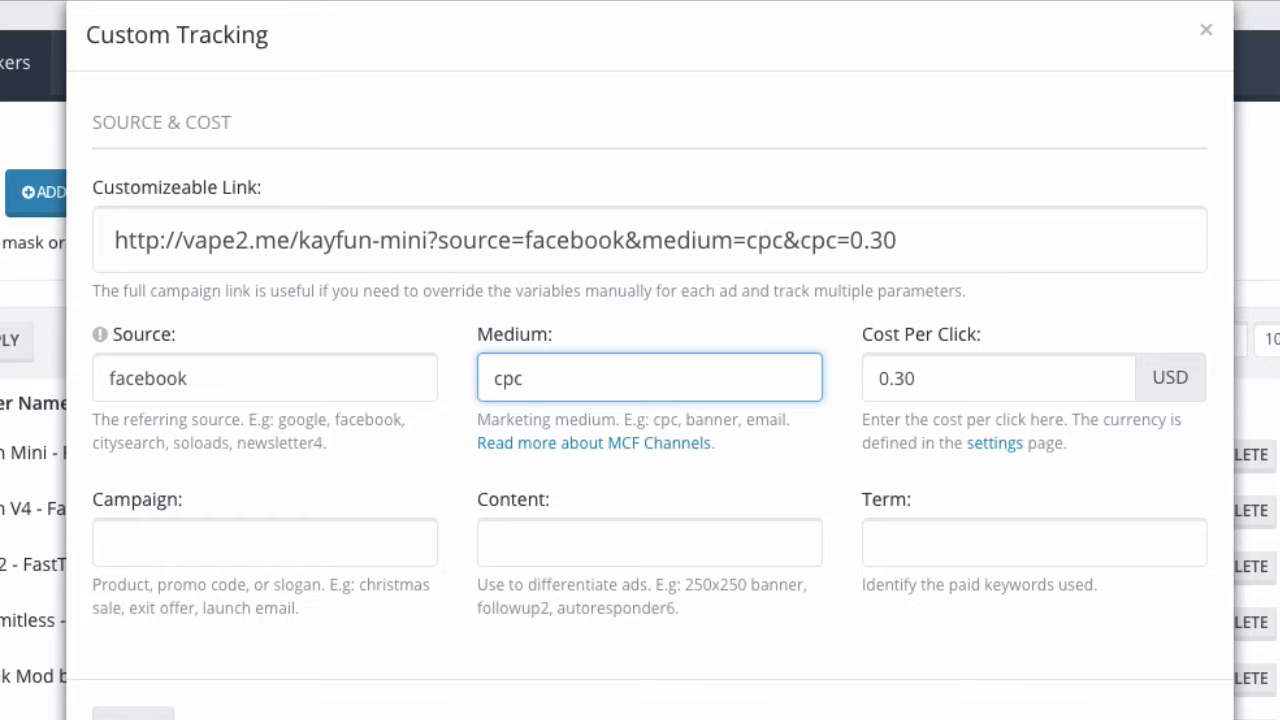
Step: Set the campaign to easter and the term to kayfun
click(253, 530)
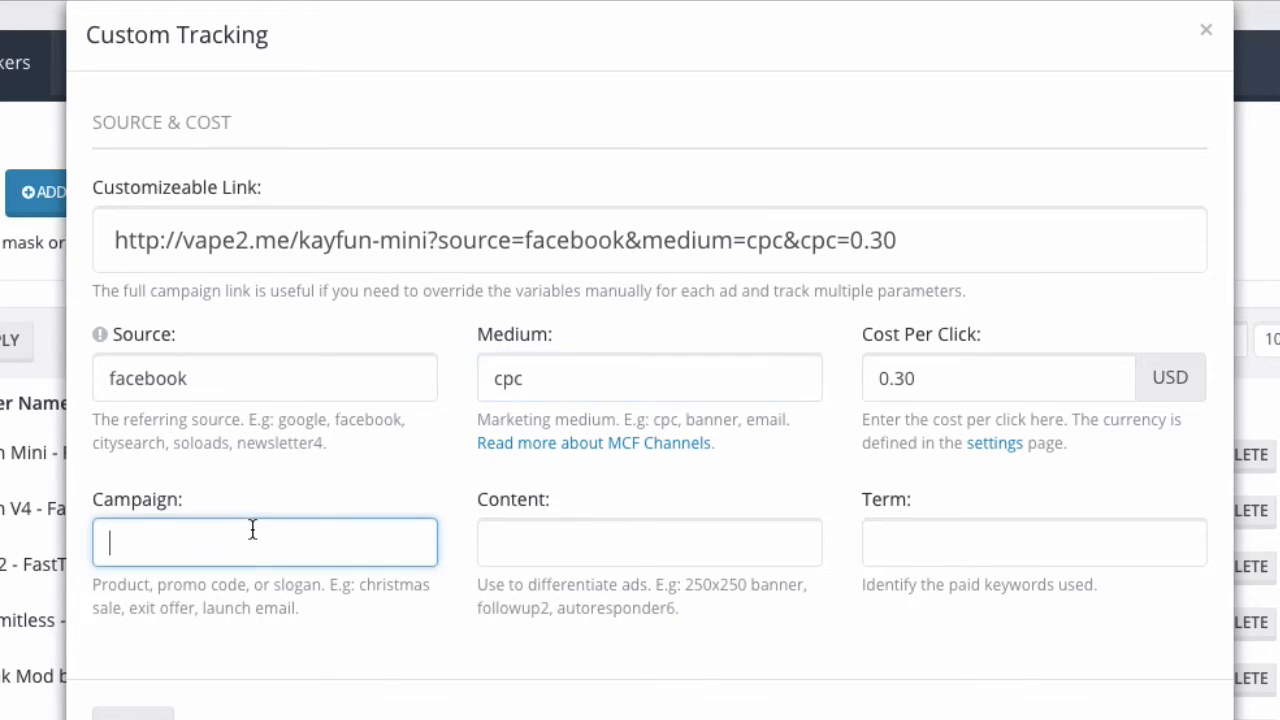
text(ea)
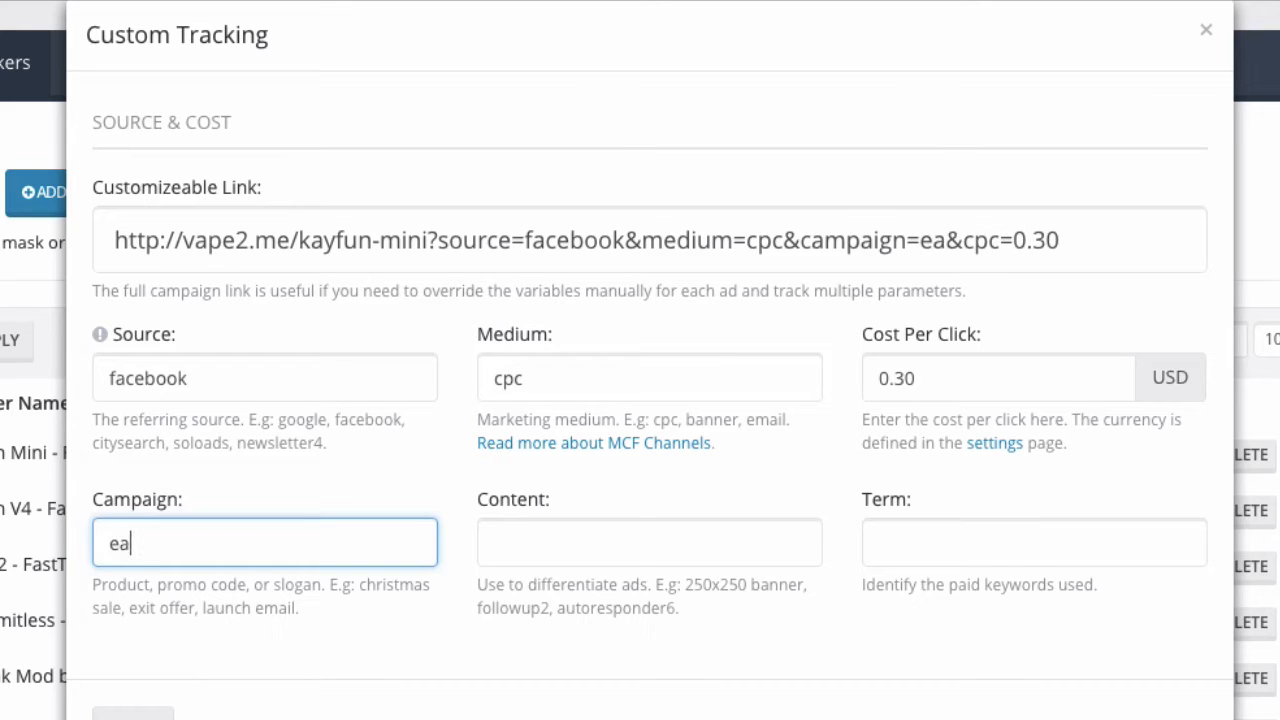
text(ster)
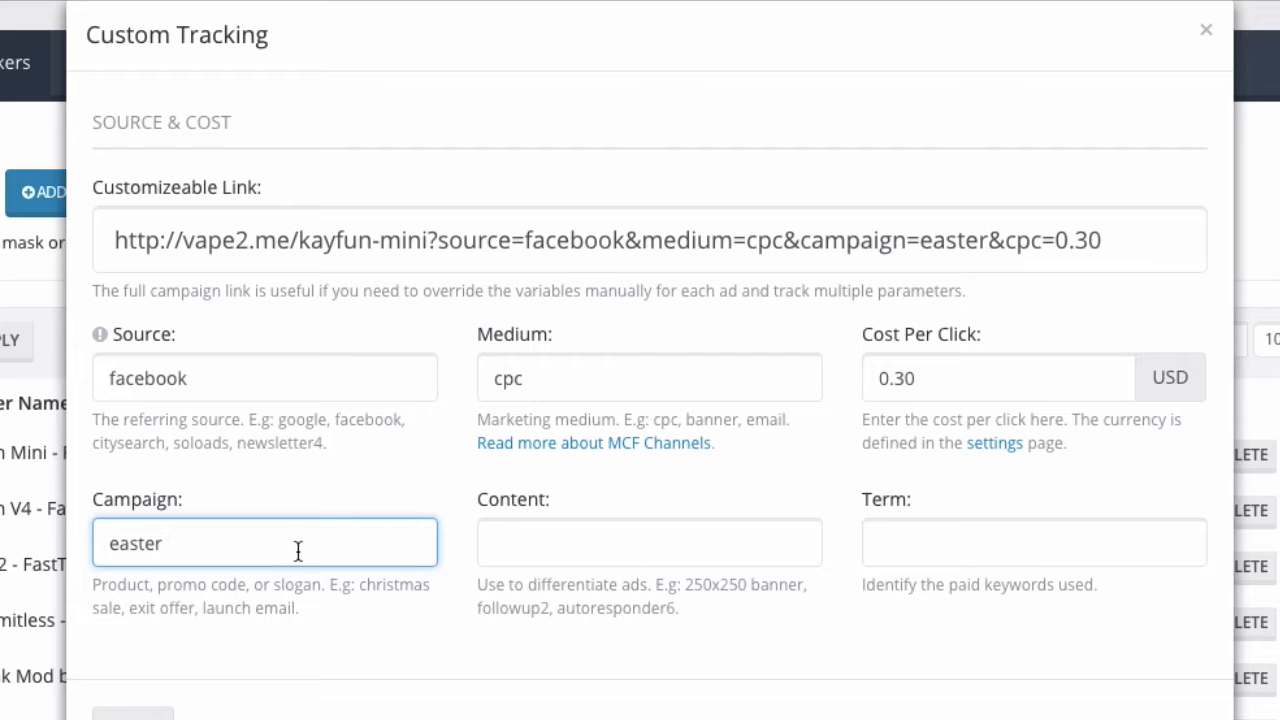
click(896, 554)
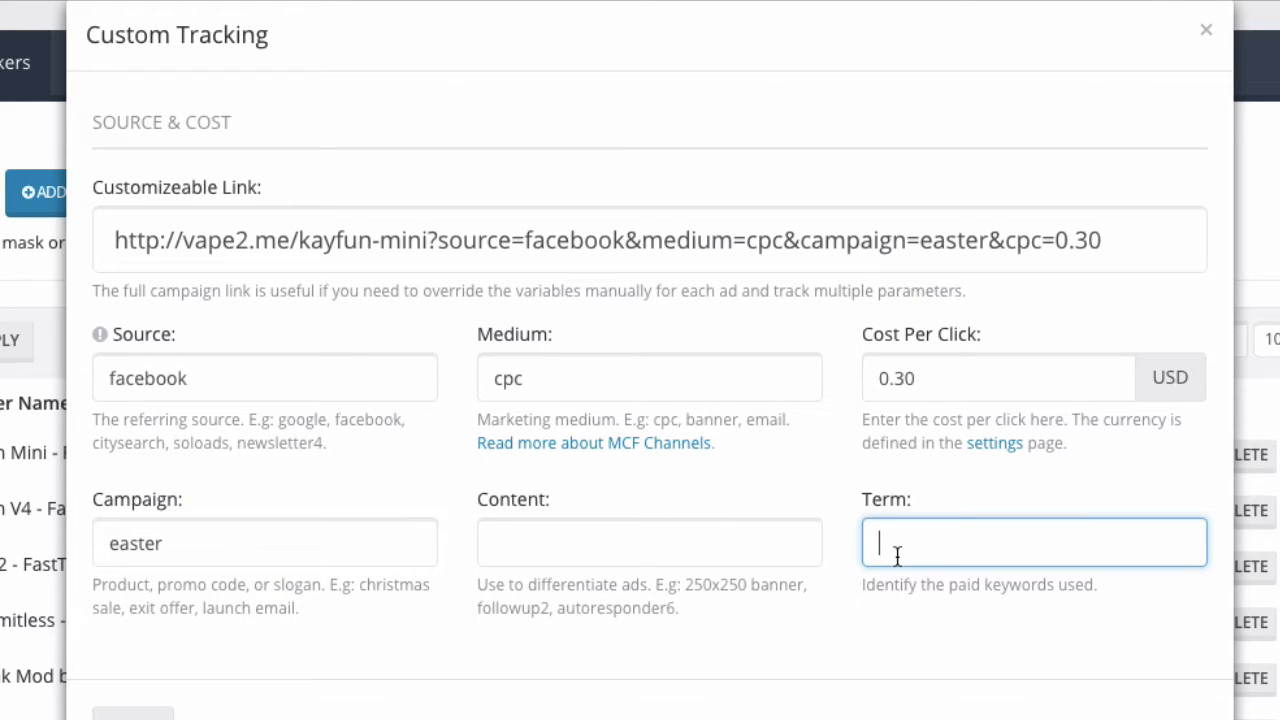
text(kayfun)
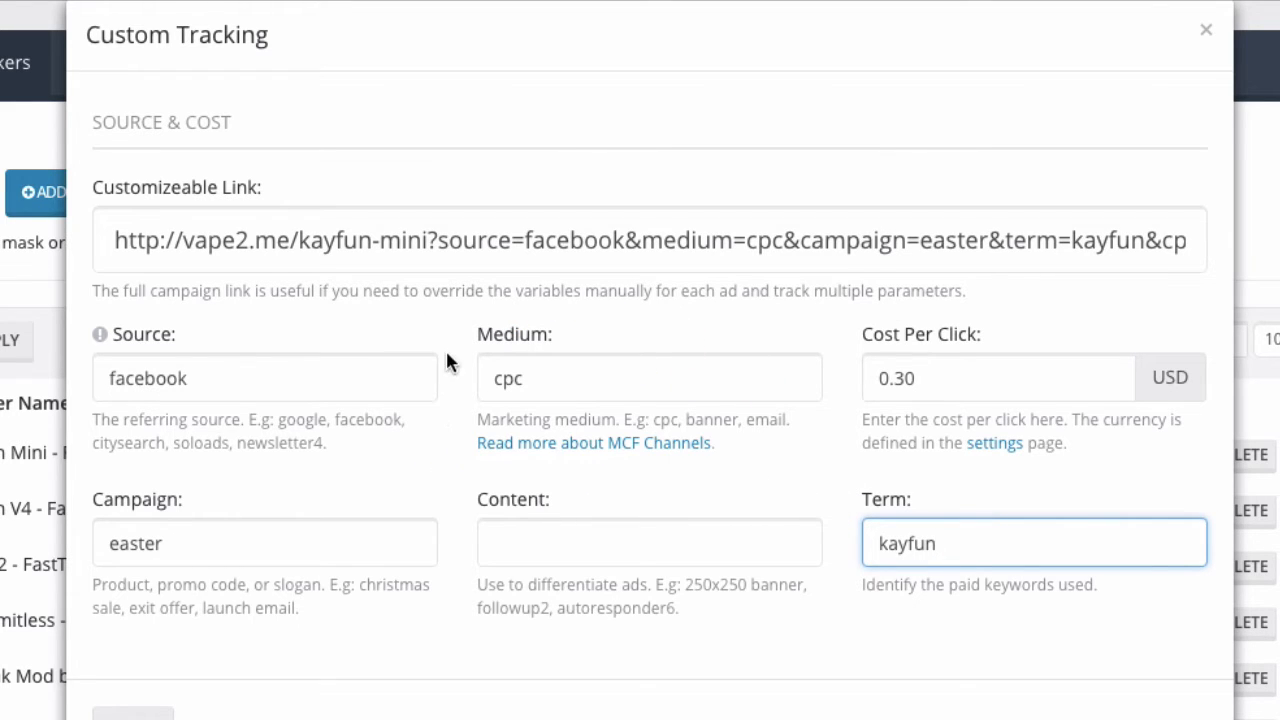
Step: Copy the full customizable link and close the Custom Tracking dialog
click(440, 262)
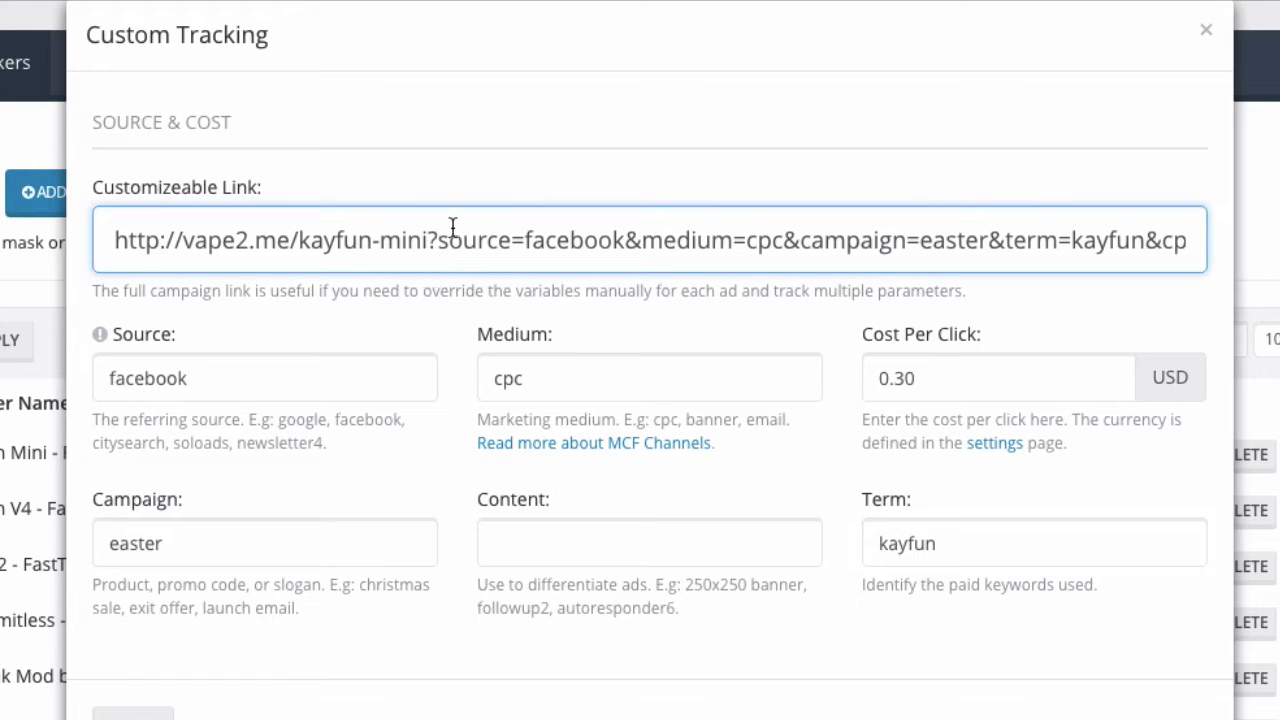
right_click(452, 228)
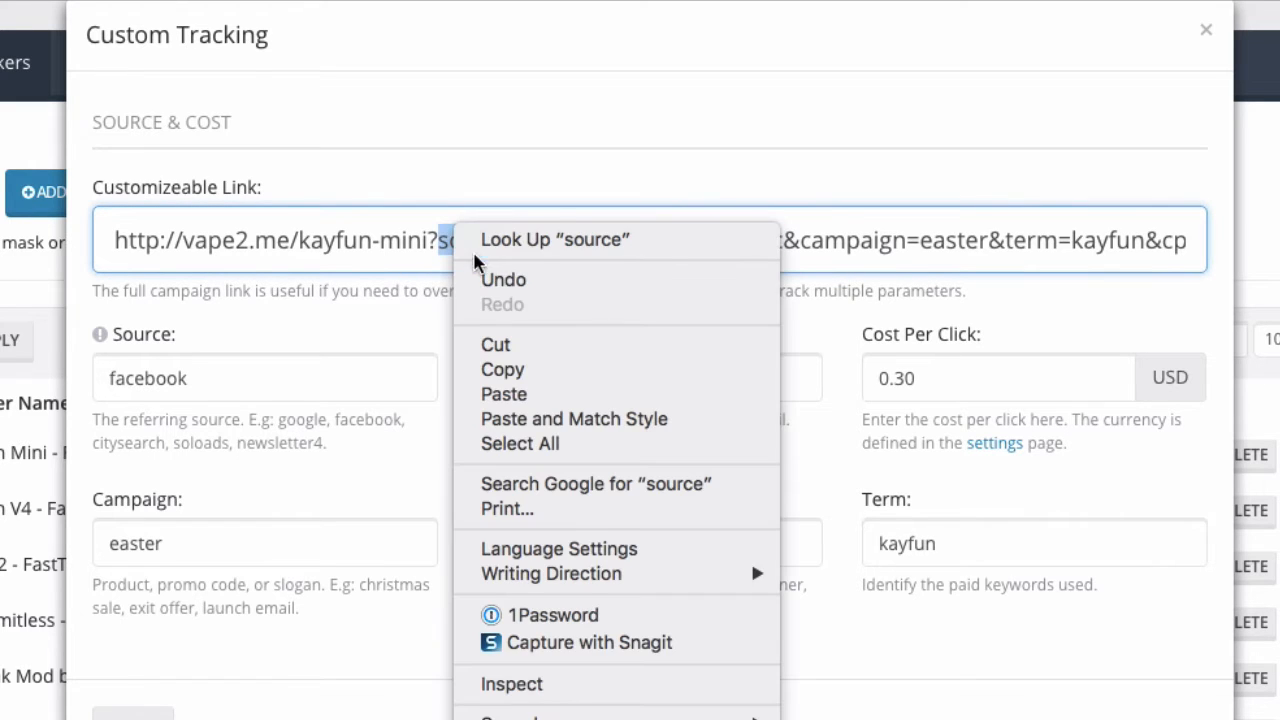
click(511, 448)
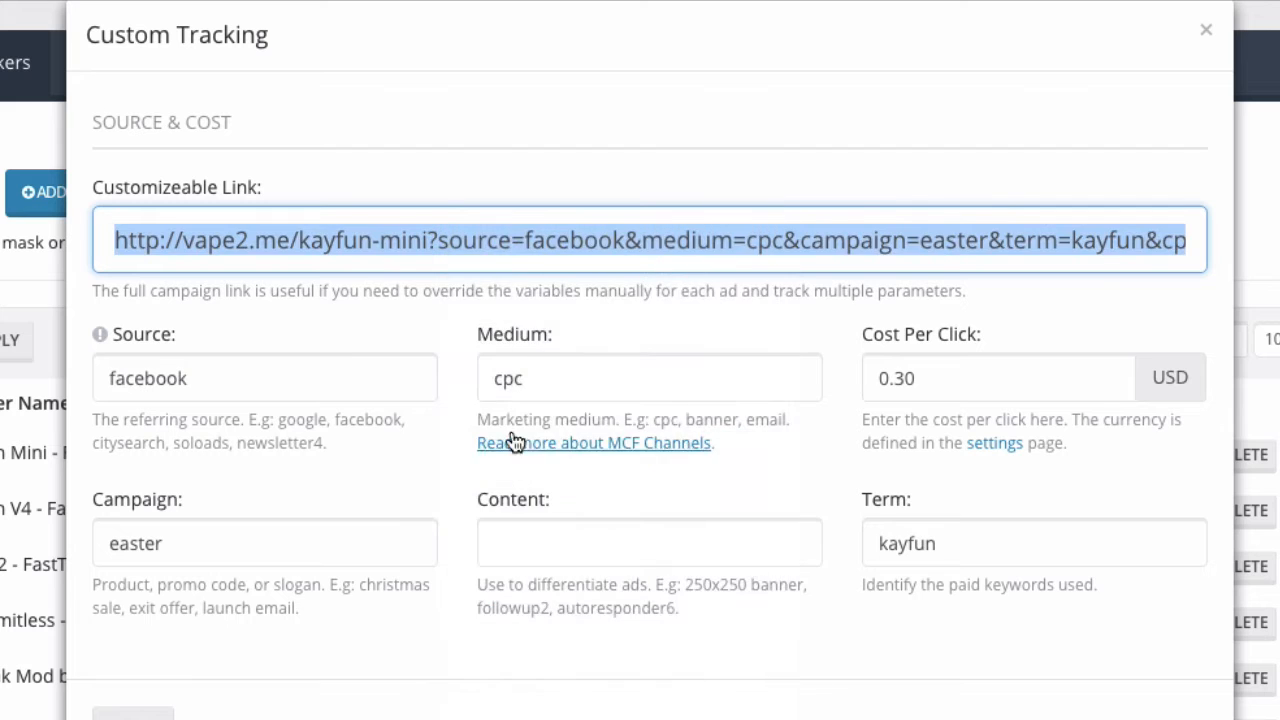
right_click(505, 258)
click(588, 392)
click(1206, 32)
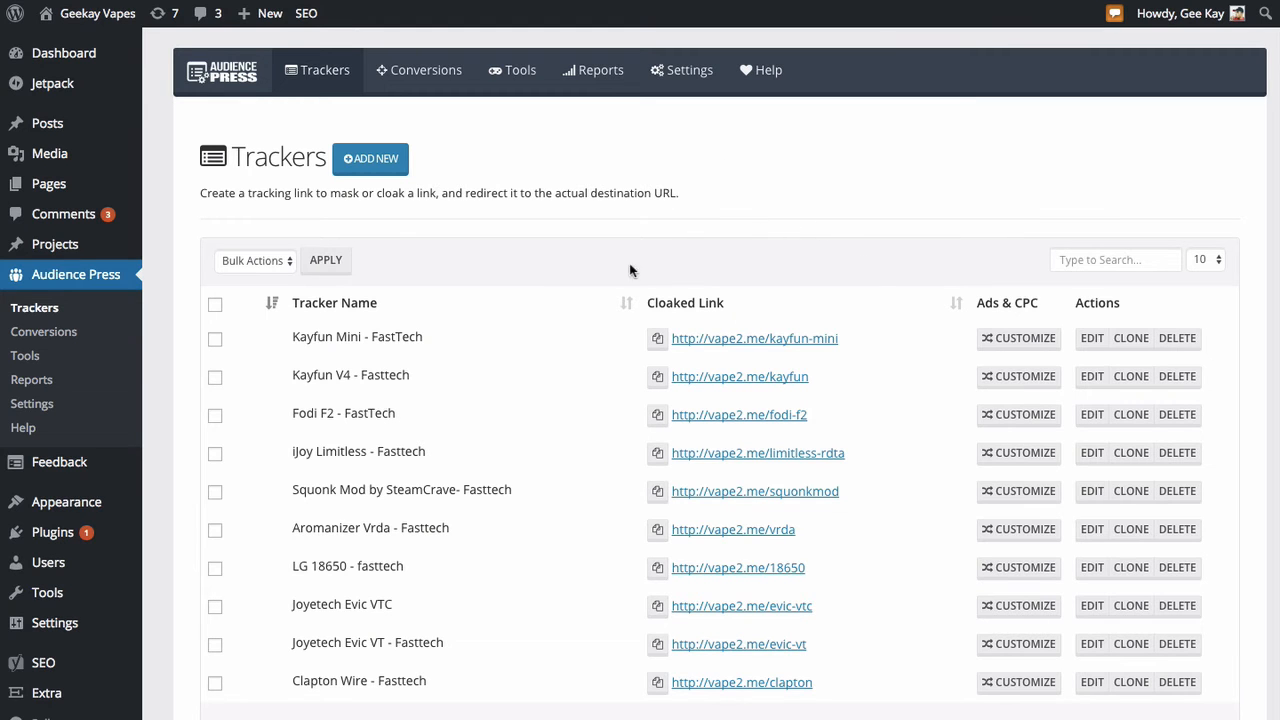
Step: Edit the Kayfun Mini tracker and turn on Forward Campaign Tag
click(1091, 340)
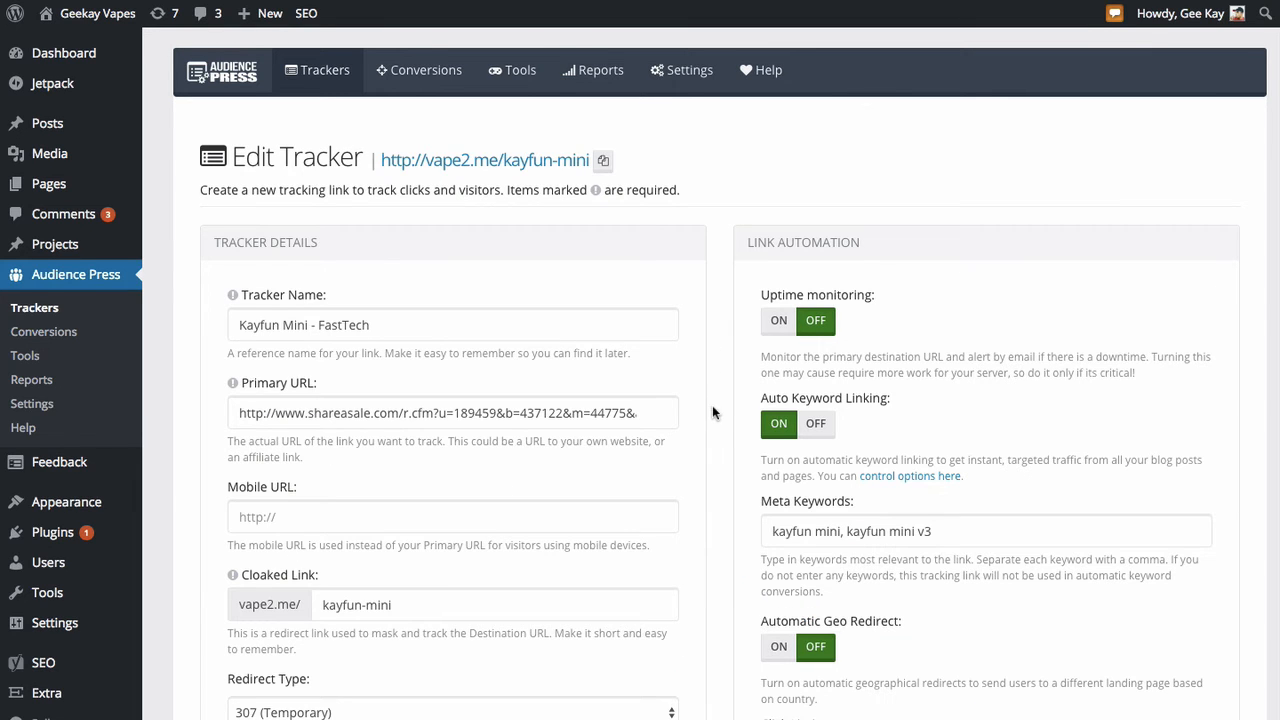
scroll(713, 415, down, 10)
scroll(713, 415, down, 2)
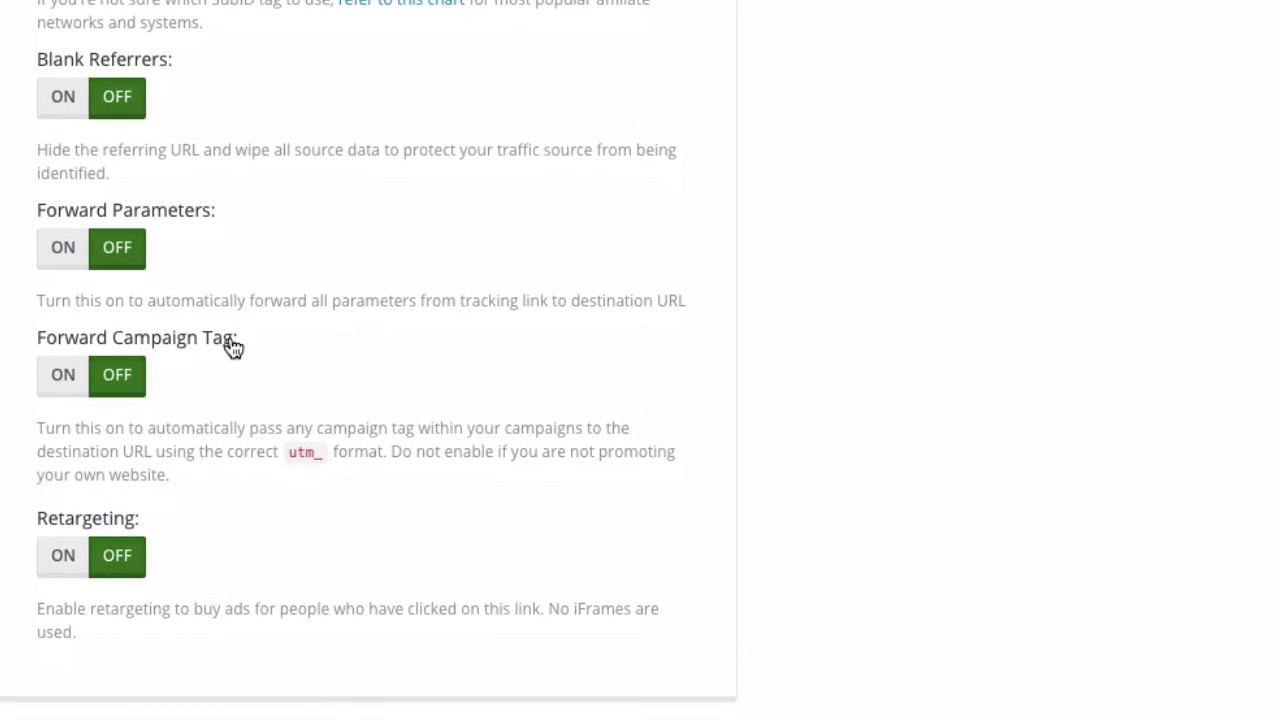
click(57, 379)
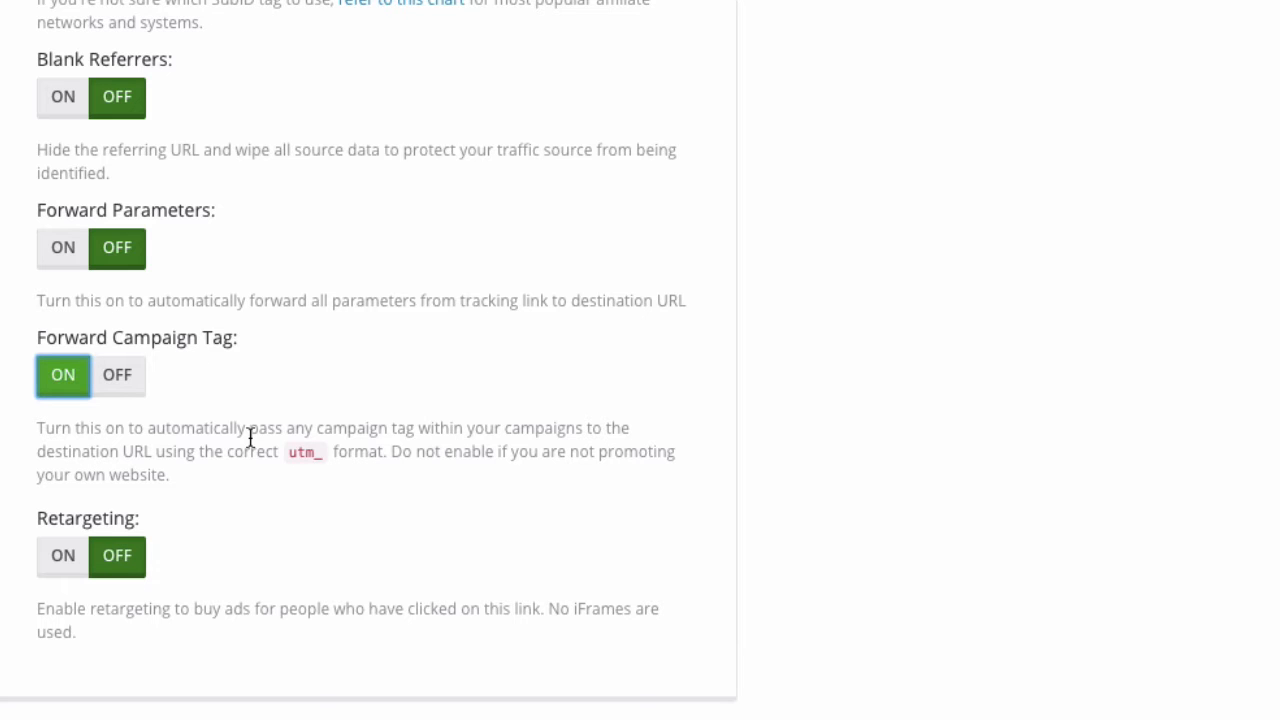
Step: Turn on Forward Parameters and save the tracker changes
scroll(269, 408, up, 15)
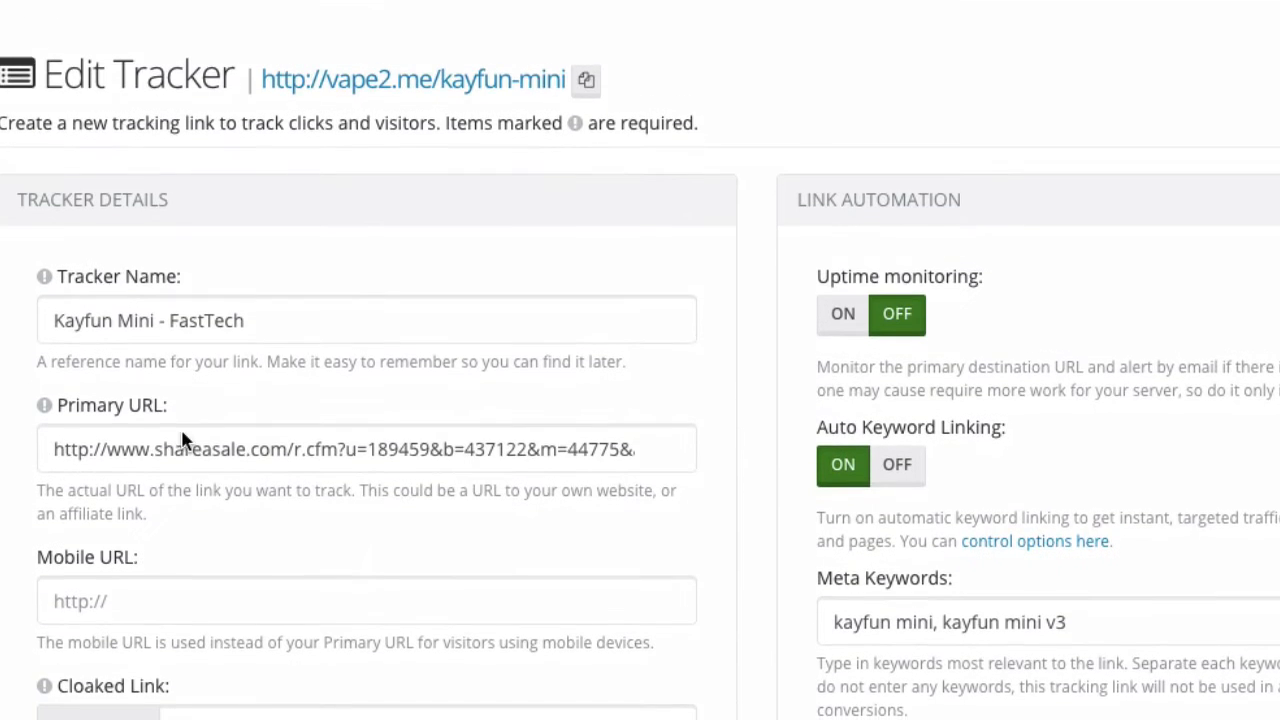
scroll(300, 580, down, 15)
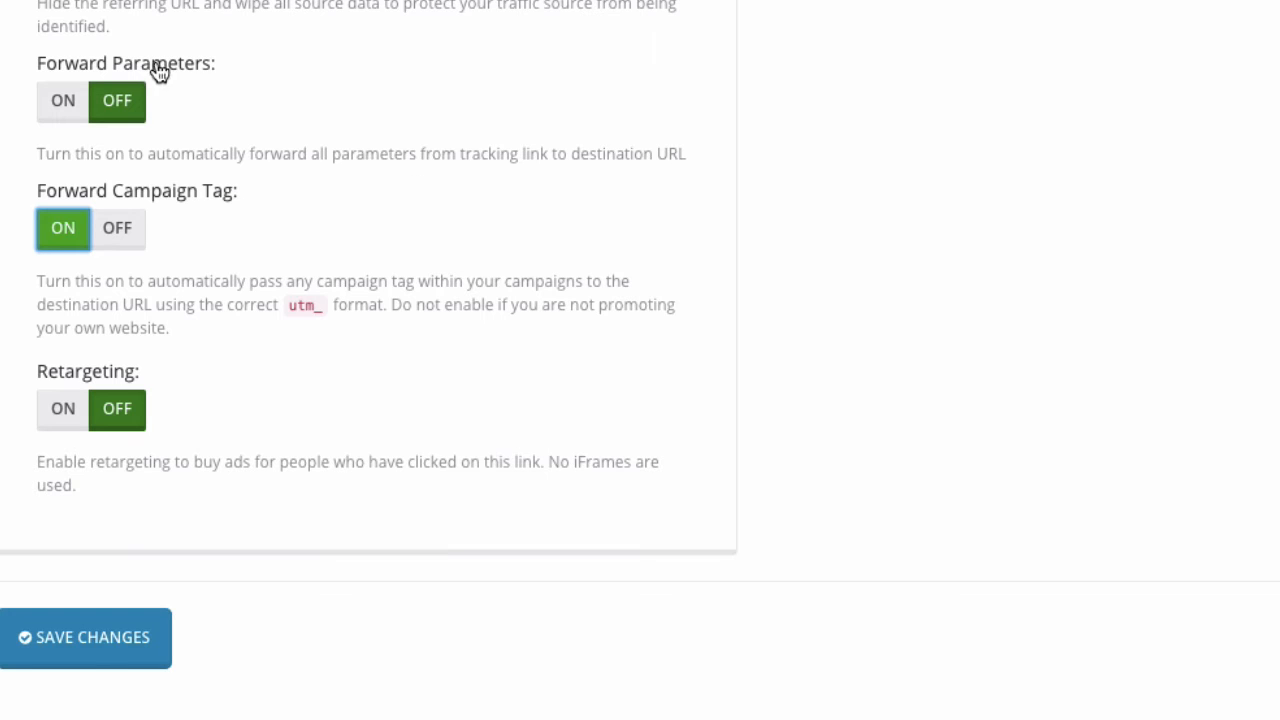
click(64, 106)
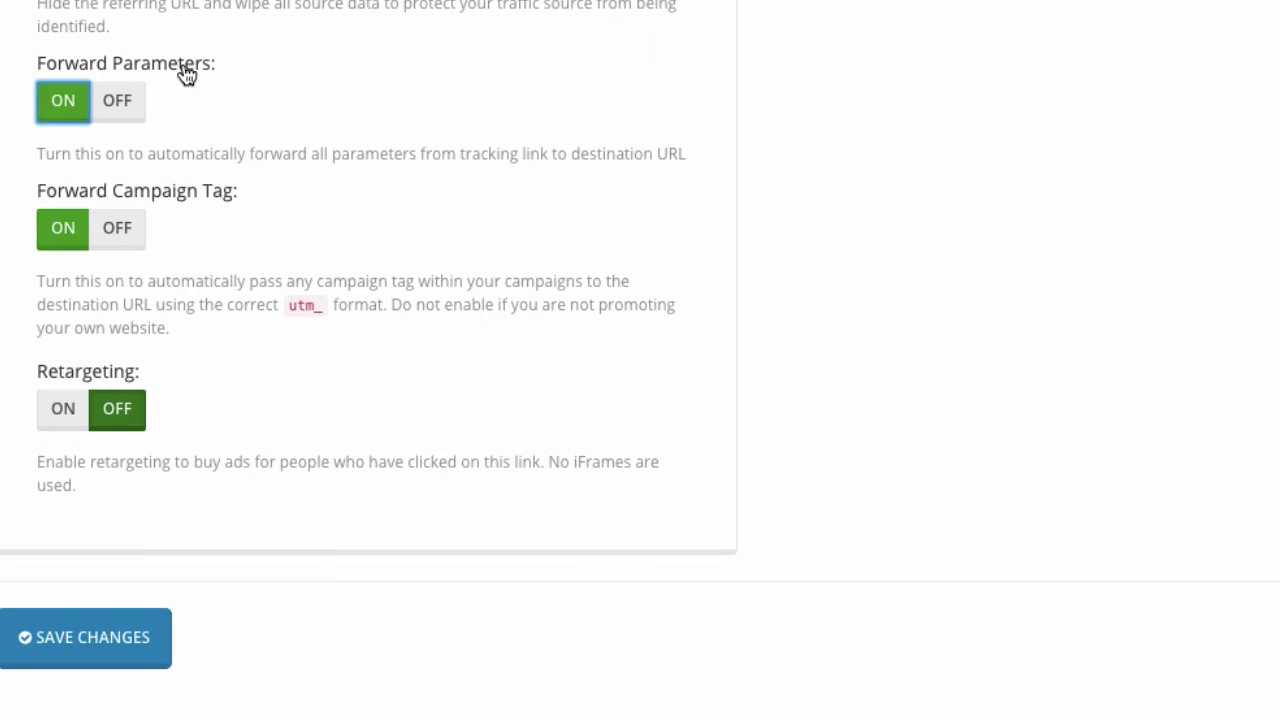
click(120, 115)
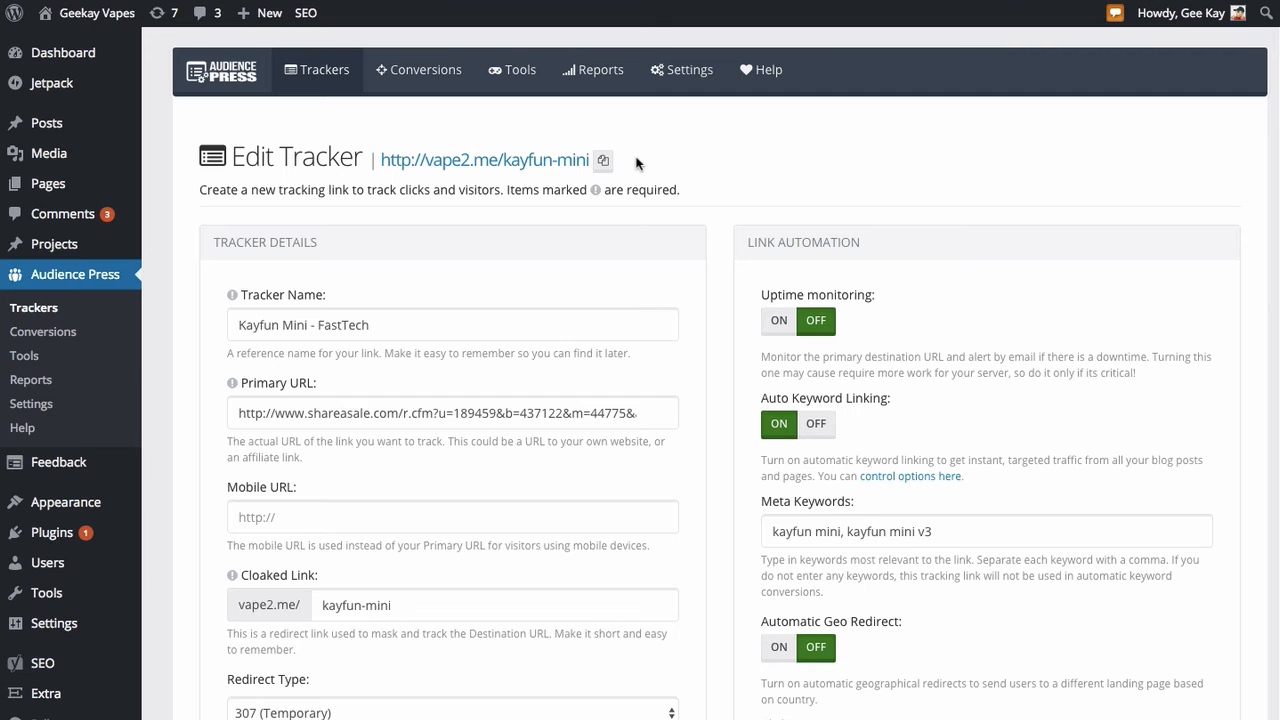
Step: Open the Campaigns view of the performance reports
click(600, 78)
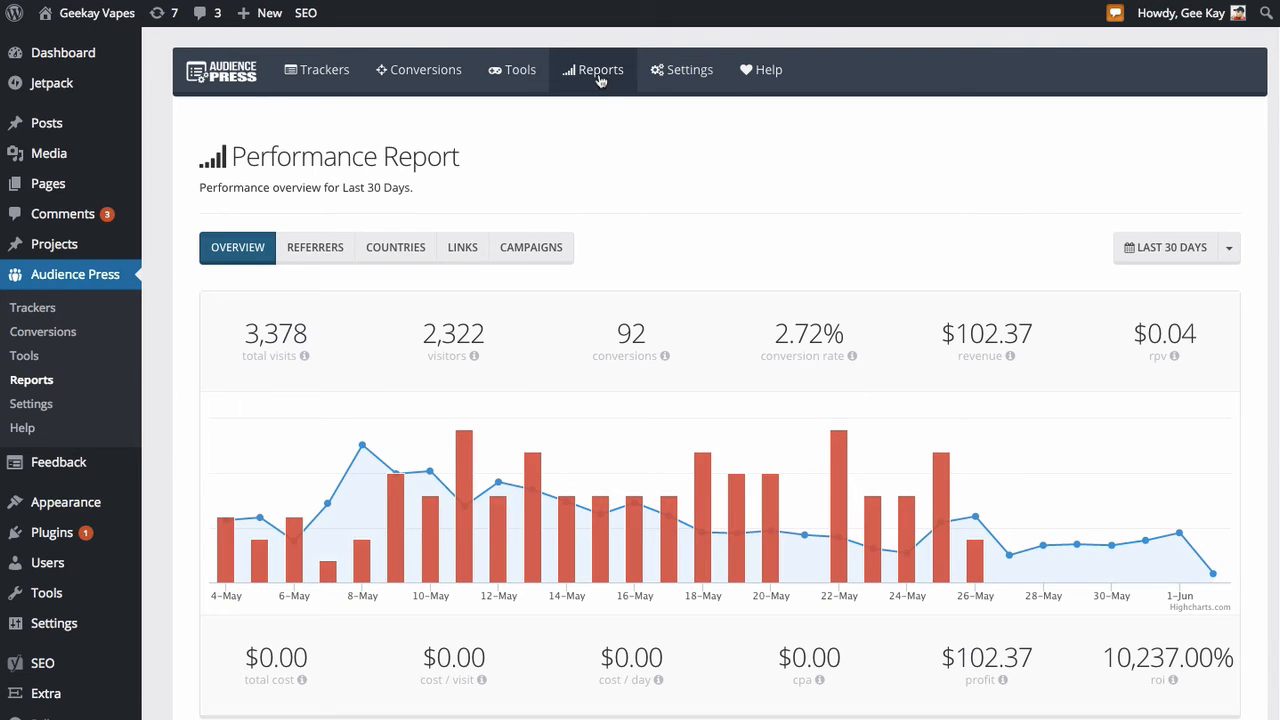
click(521, 256)
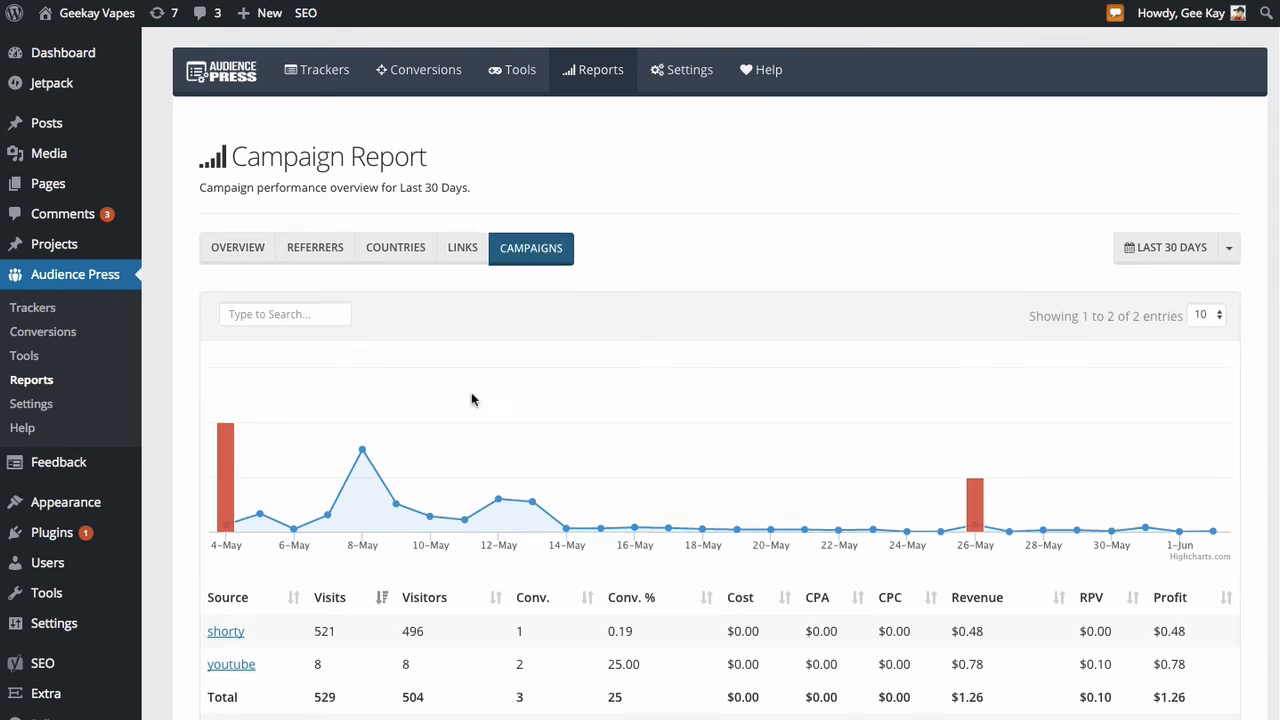
scroll(458, 522, down, 2)
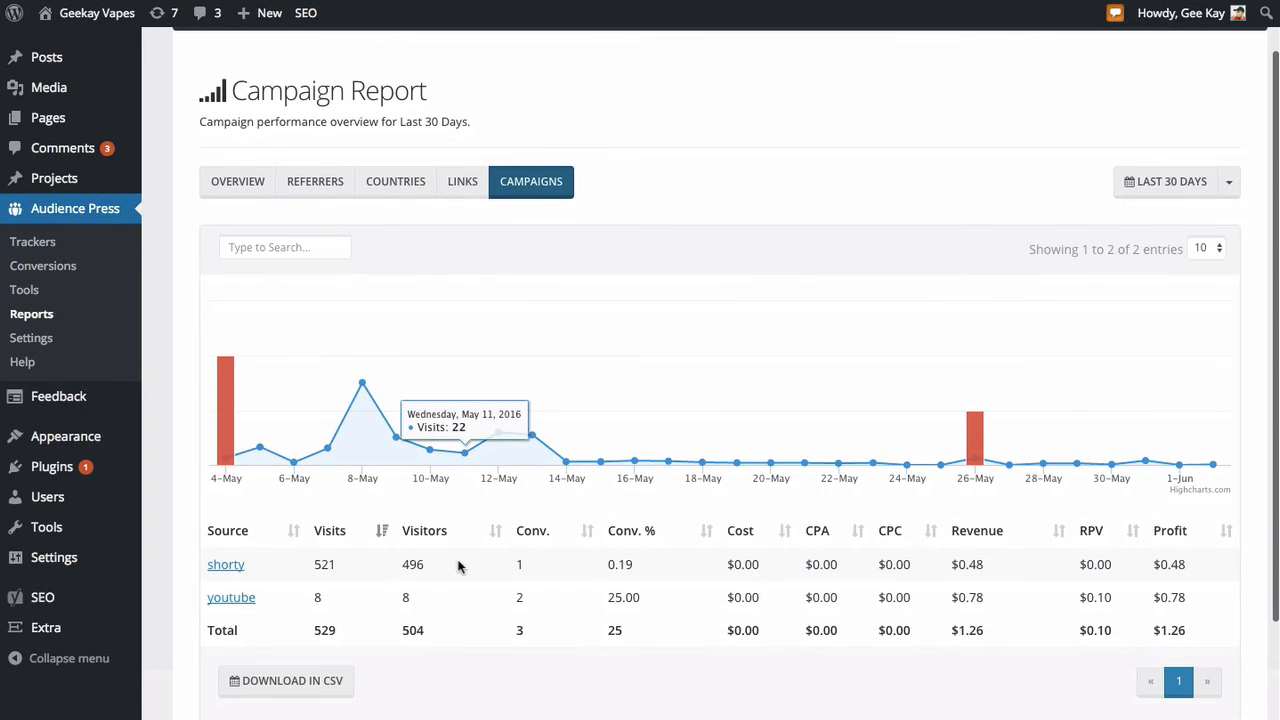
scroll(458, 567, down, 3)
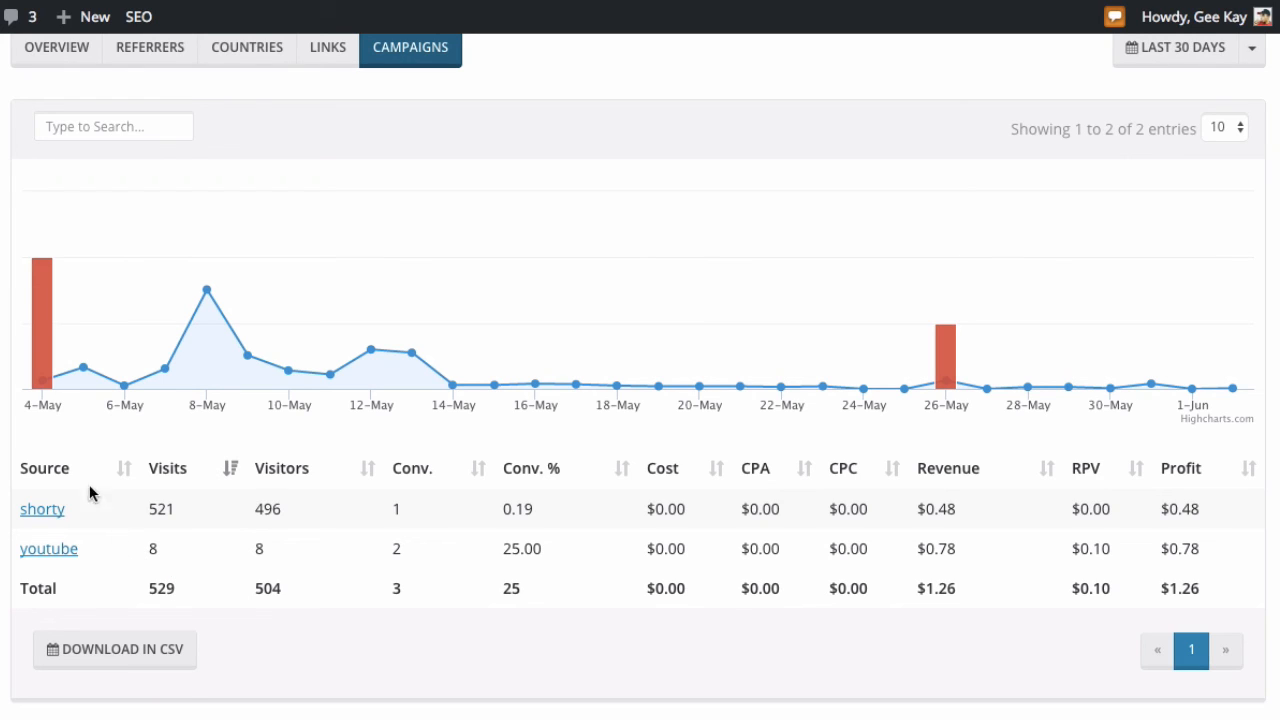
Step: Drill into the youtube source and then its social medium in the campaign report
click(63, 555)
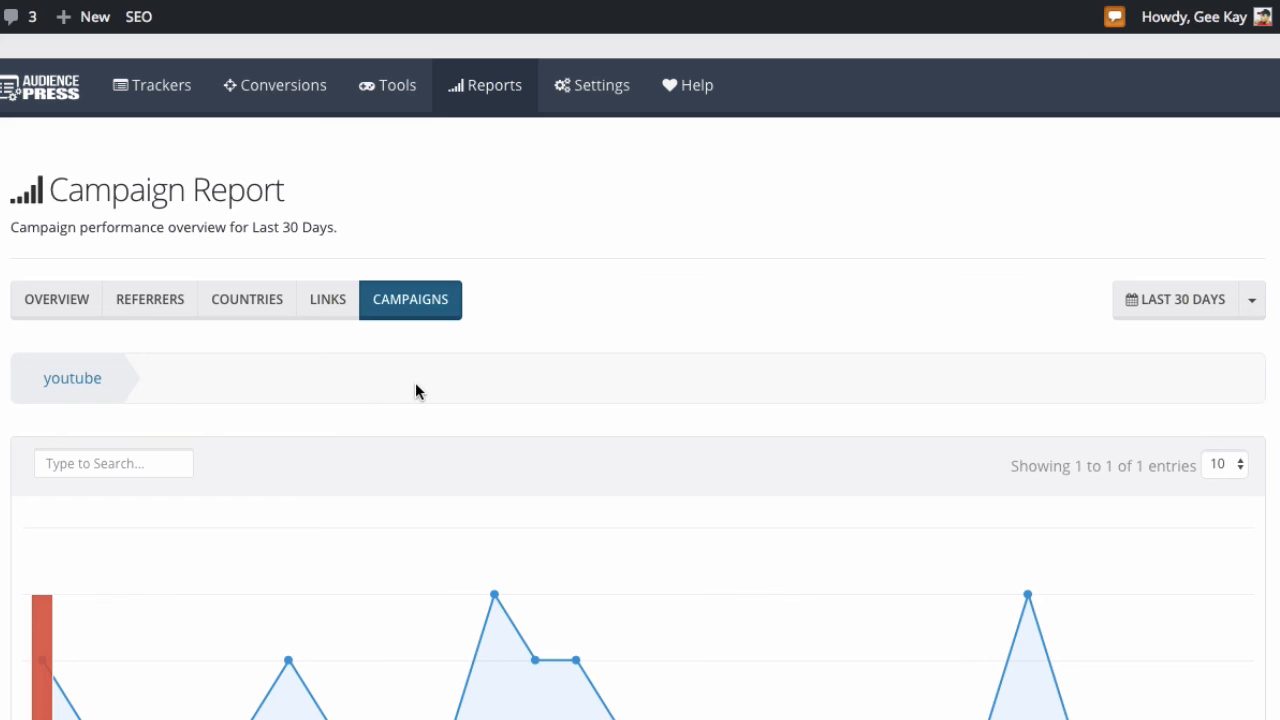
scroll(371, 411, down, 3)
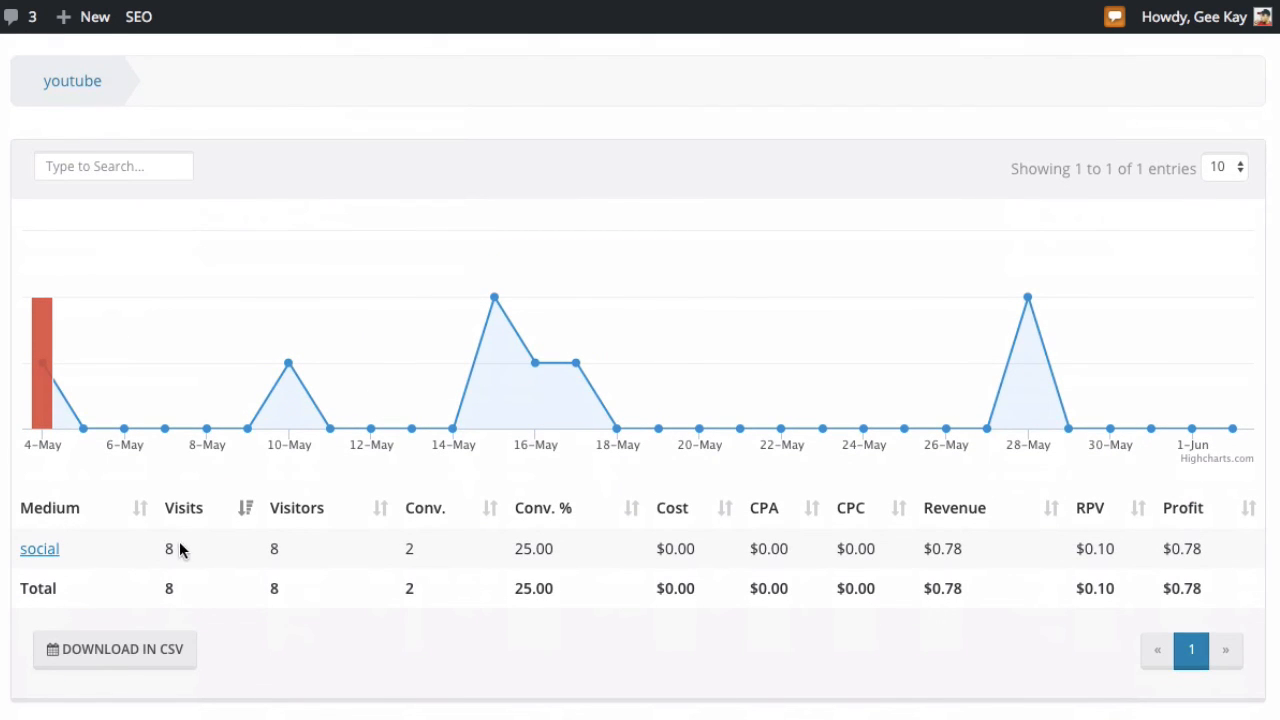
click(42, 557)
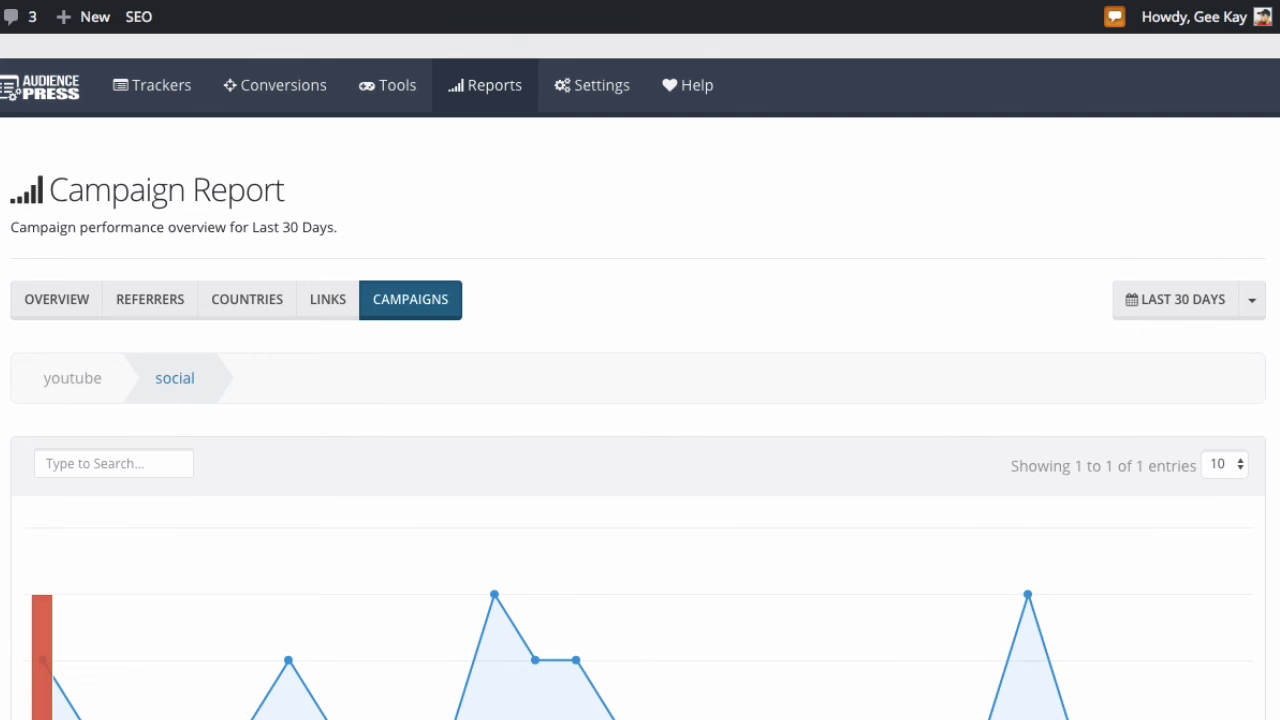
scroll(43, 558, down, 2)
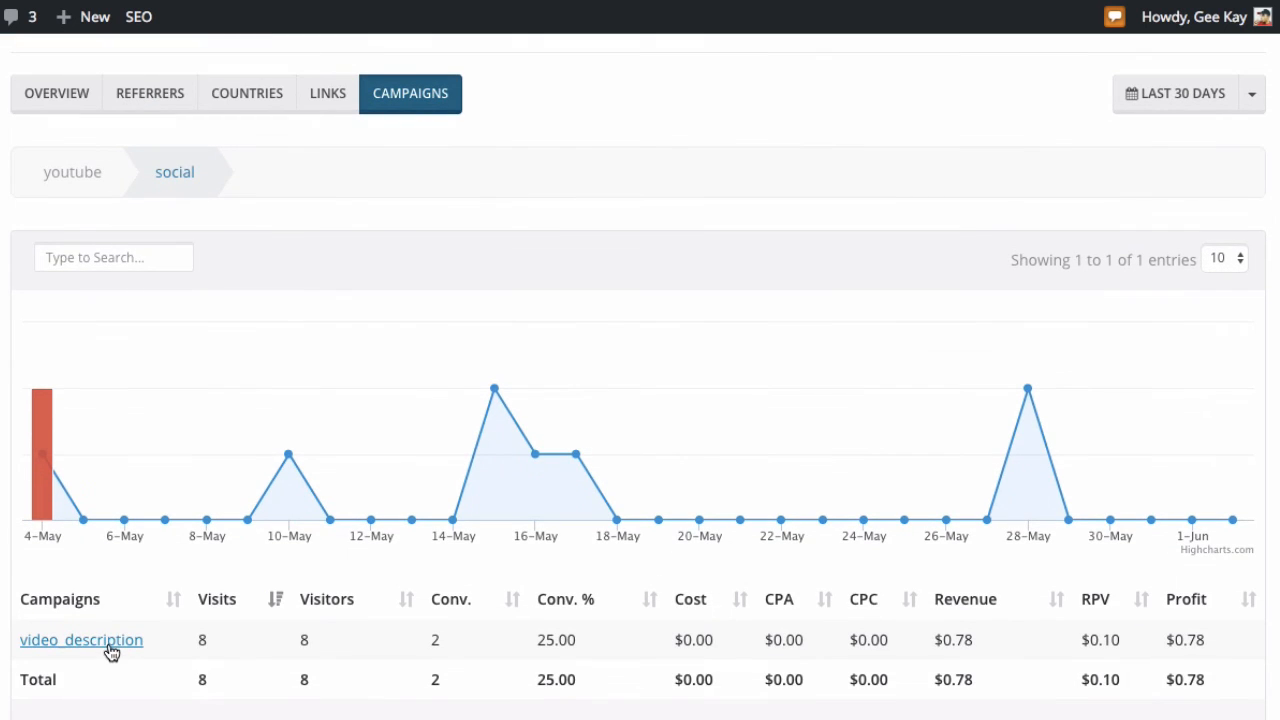